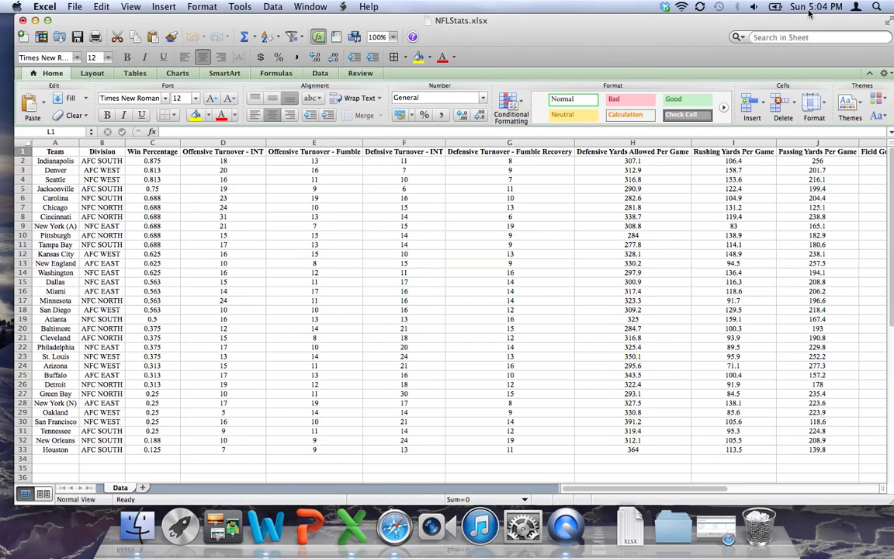
# Step: Create a pivot table on a new sheet from the entire NFL statistics data sheet
pyautogui.click(887, 21)
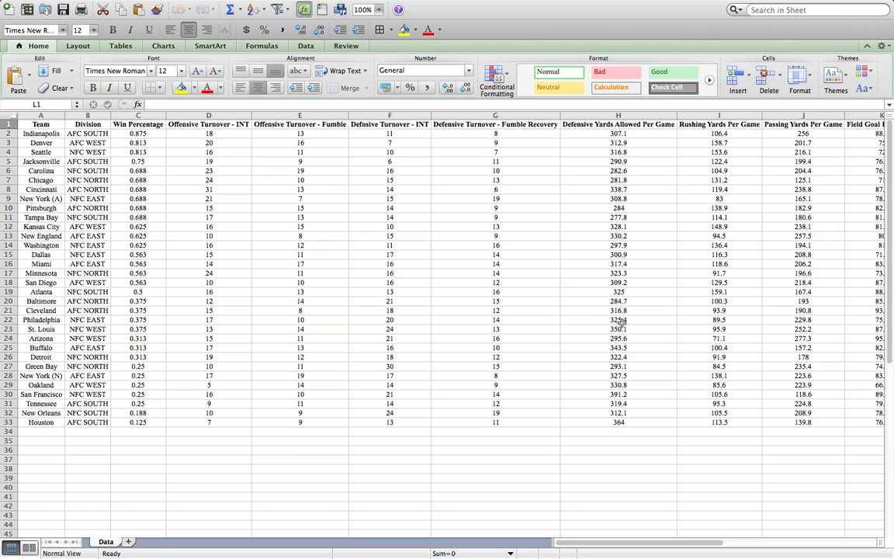
pyautogui.hscroll(10, 488, 376)
pyautogui.hscroll(-10, 488, 376)
pyautogui.click(7, 115)
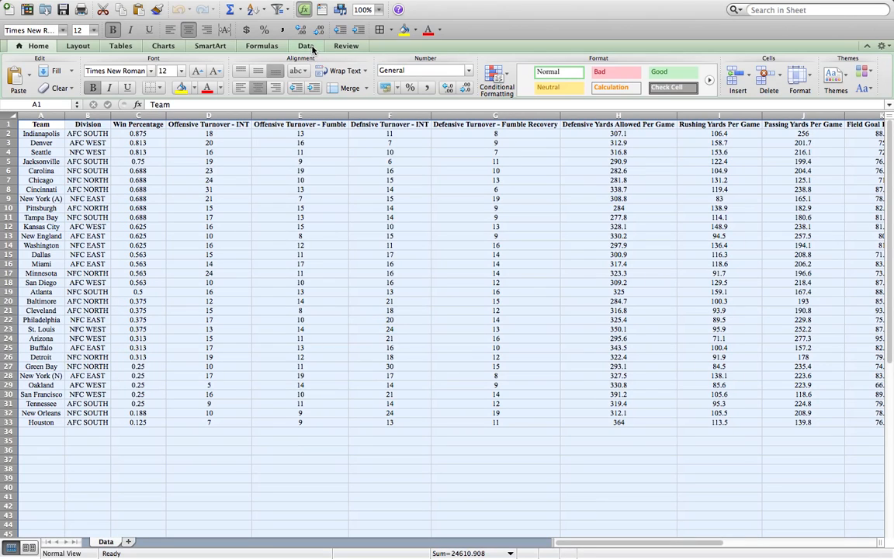
pyautogui.click(306, 46)
pyautogui.click(84, 77)
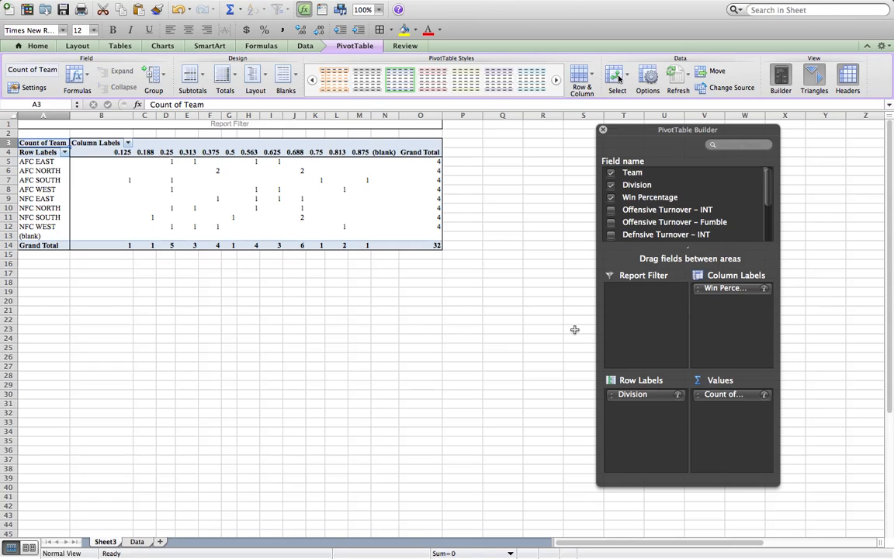
# Step: Remove the default Division, Win Percentage and Count of Team fields from the pivot table layout
pyautogui.moveTo(648, 394); pyautogui.dragTo(578, 341)
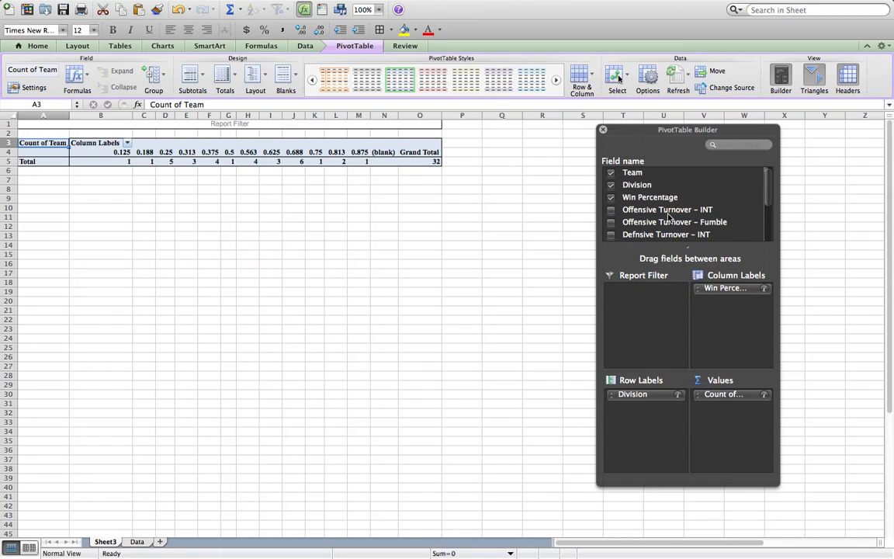
pyautogui.moveTo(722, 288); pyautogui.dragTo(696, 210)
pyautogui.moveTo(723, 396); pyautogui.dragTo(687, 225)
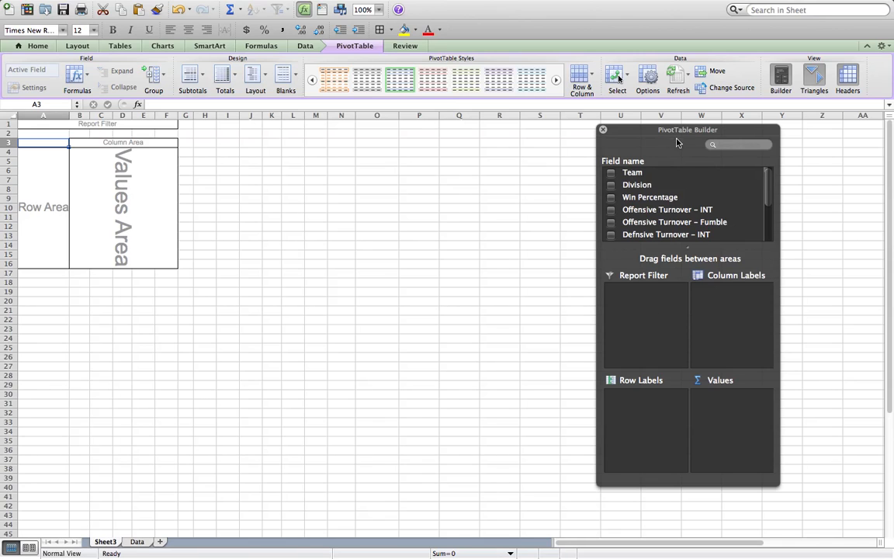
# Step: Enlarge the PivotTable Builder and place Division in the row labels and Team in the column labels
pyautogui.moveTo(681, 135); pyautogui.dragTo(630, 61)
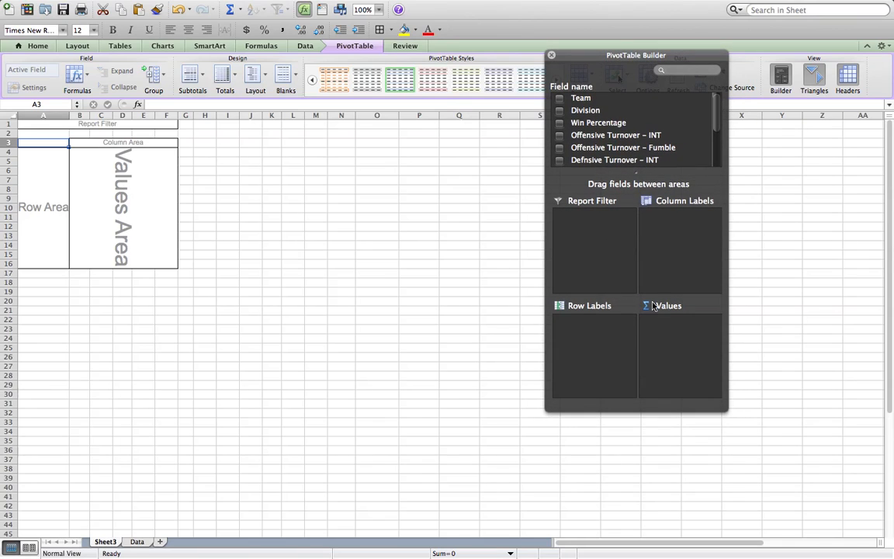
pyautogui.moveTo(660, 413); pyautogui.dragTo(662, 457)
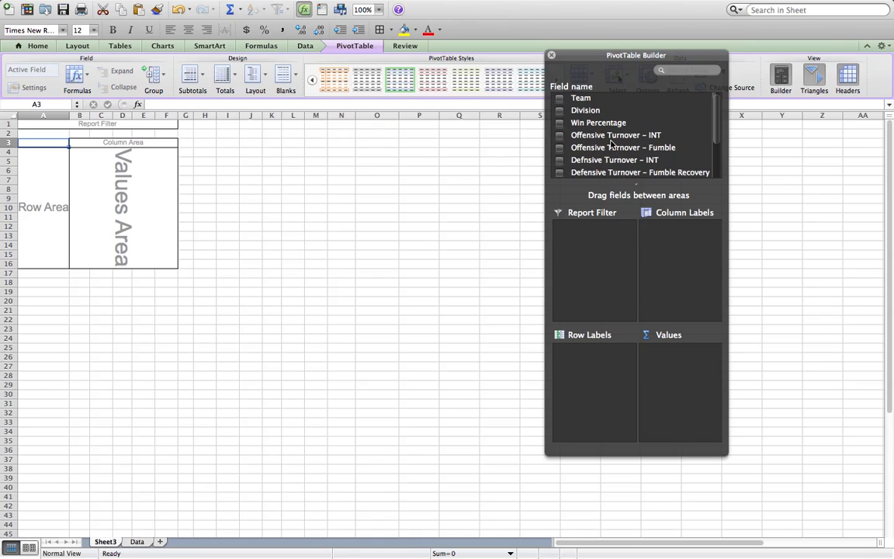
pyautogui.moveTo(585, 111); pyautogui.dragTo(590, 358)
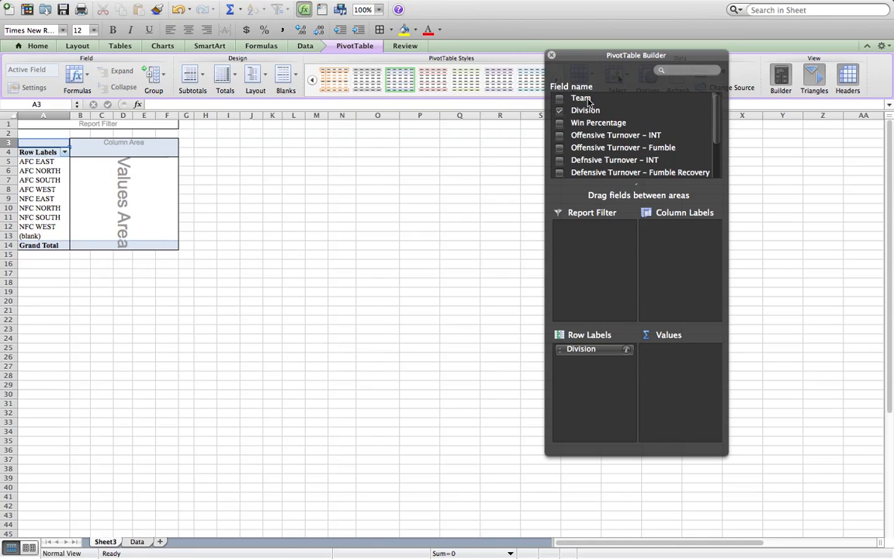
pyautogui.moveTo(599, 98); pyautogui.dragTo(683, 232)
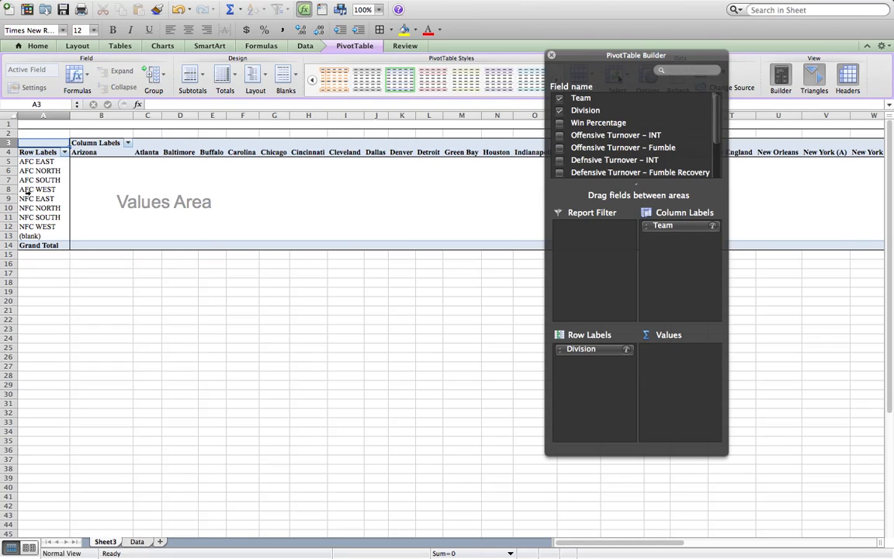
# Step: Filter the Division row labels to show only AFC NORTH
pyautogui.click(65, 152)
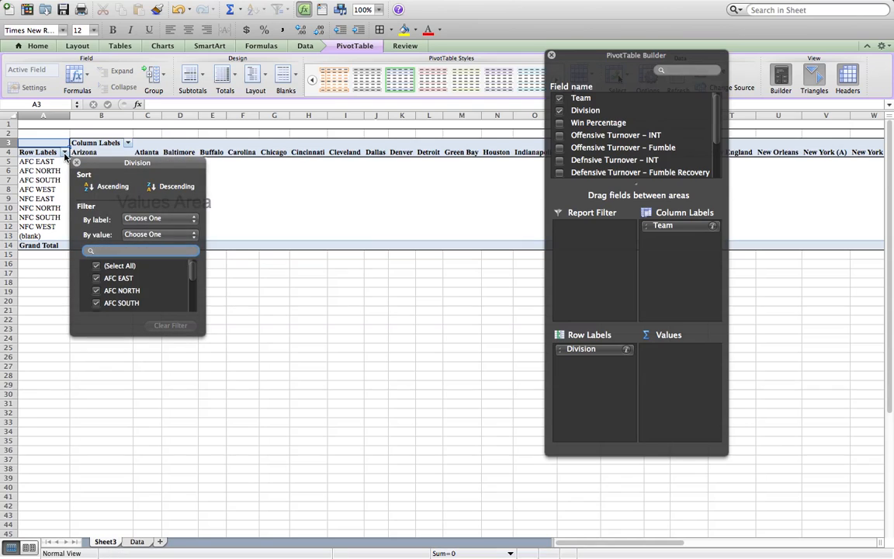
pyautogui.click(96, 266)
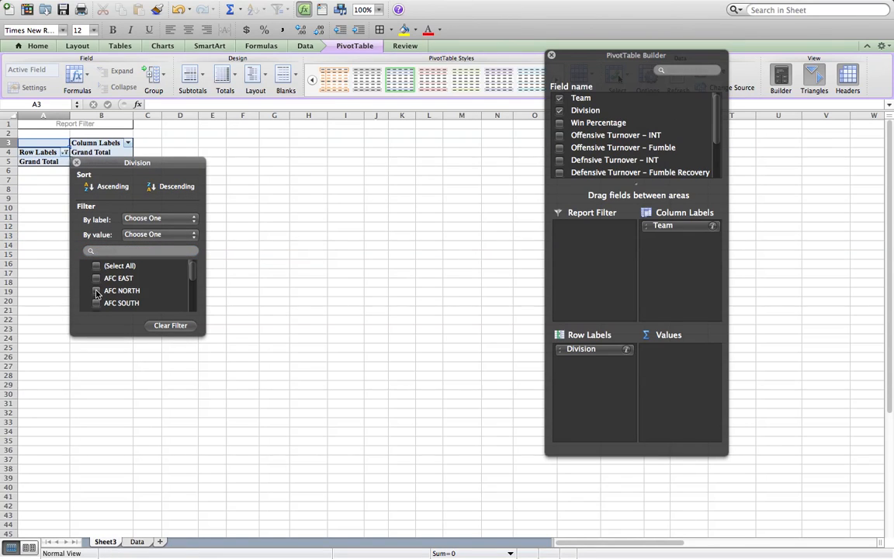
pyautogui.click(96, 290)
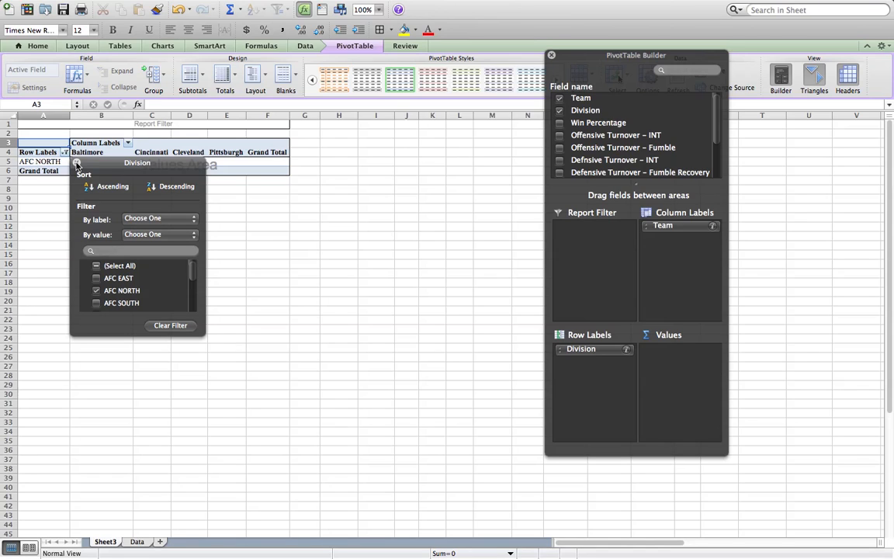
pyautogui.click(76, 164)
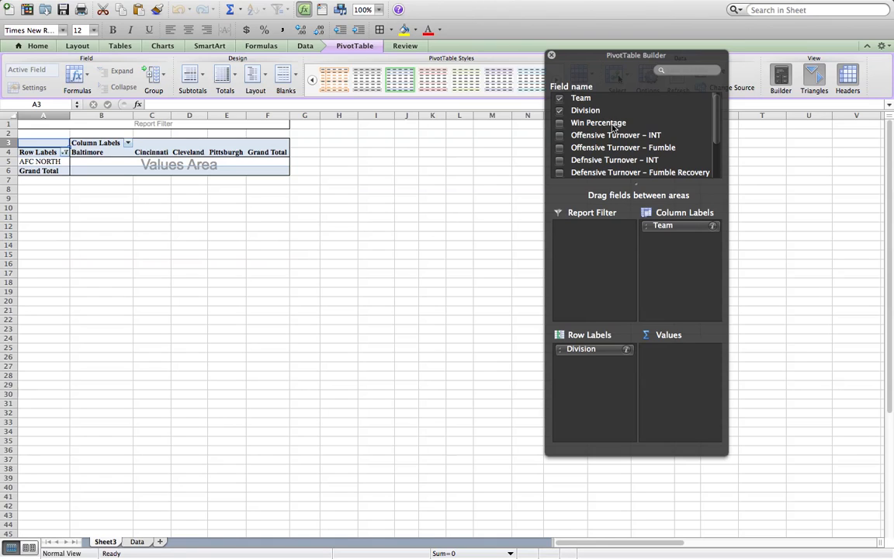
# Step: Add Win Percentage as a report filter and exclude the values 0.125, 0.188, 0.25, 0.313, 0.375 and 0.5
pyautogui.moveTo(613, 124); pyautogui.dragTo(604, 234)
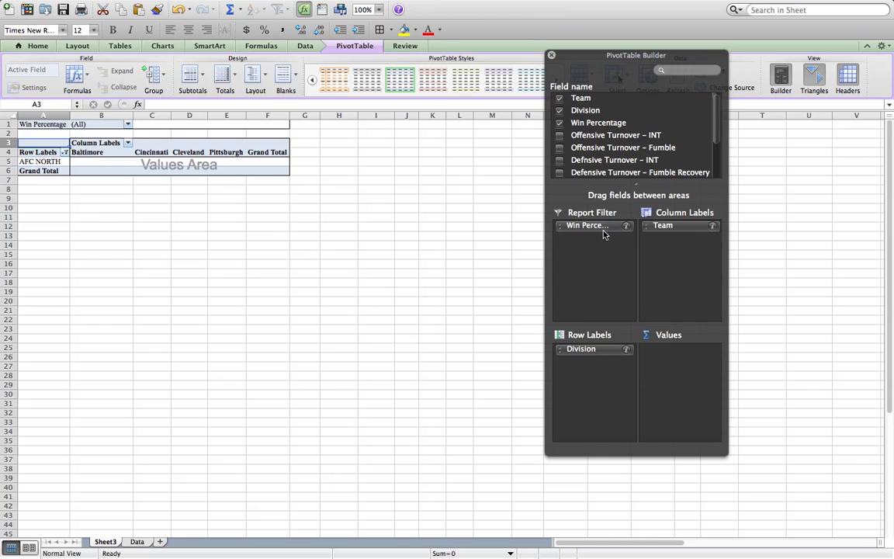
pyautogui.click(128, 125)
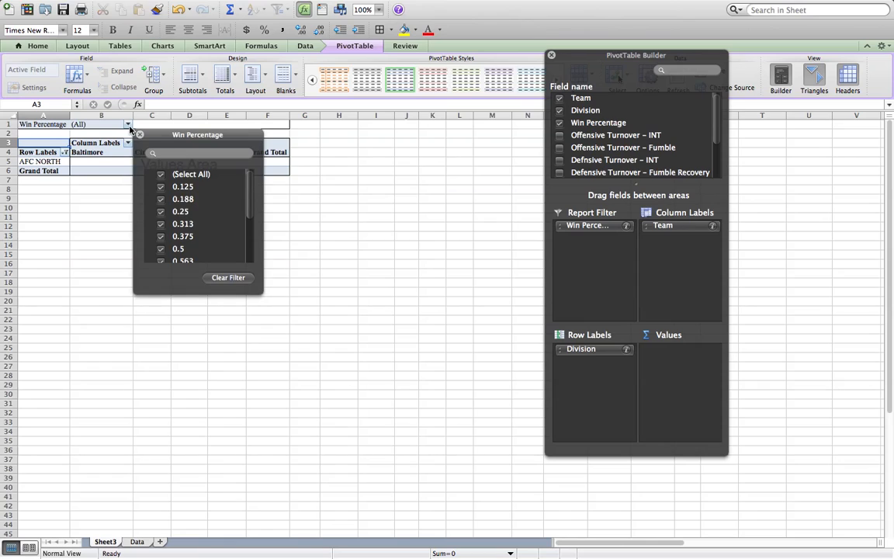
pyautogui.click(161, 187)
pyautogui.click(161, 200)
pyautogui.click(161, 211)
pyautogui.click(161, 223)
pyautogui.click(161, 236)
pyautogui.click(160, 248)
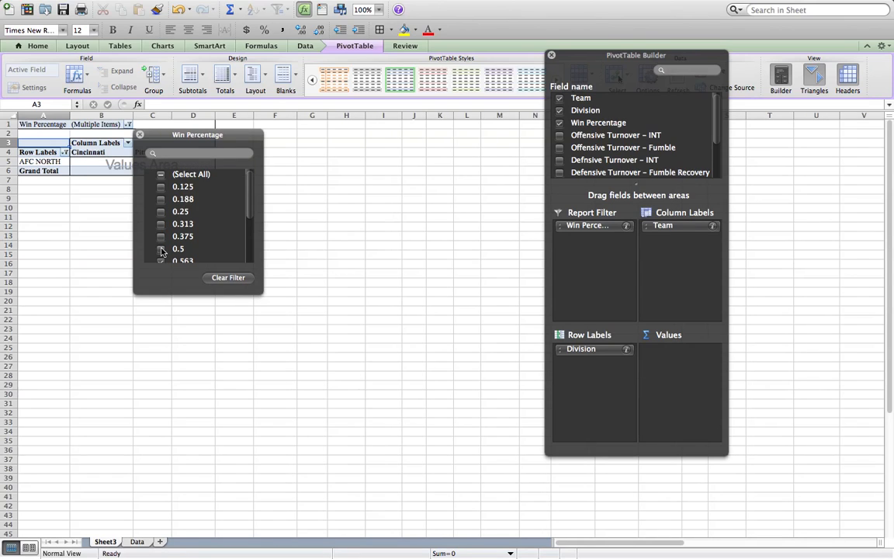
pyautogui.click(98, 158)
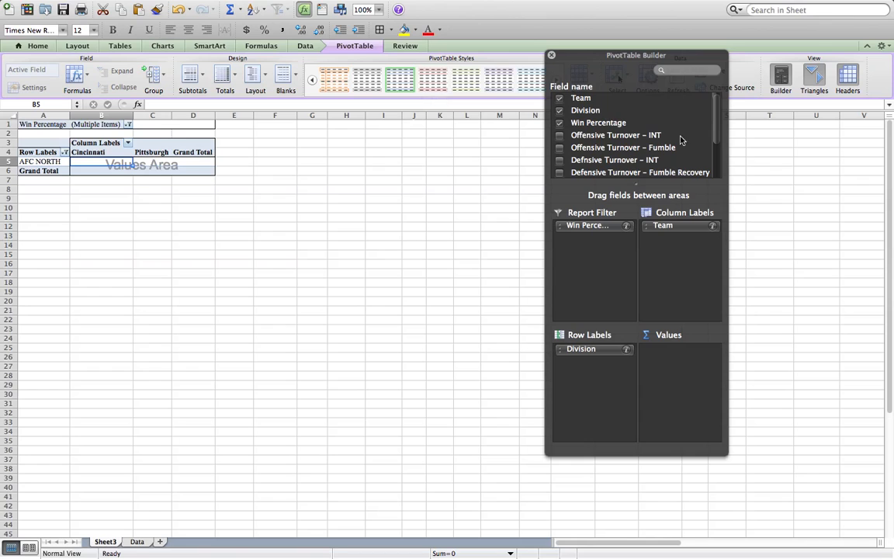
# Step: Add Field Goal Percentage to the pivot table values and summarize it by Sum
pyautogui.scroll(-3, 675, 139)
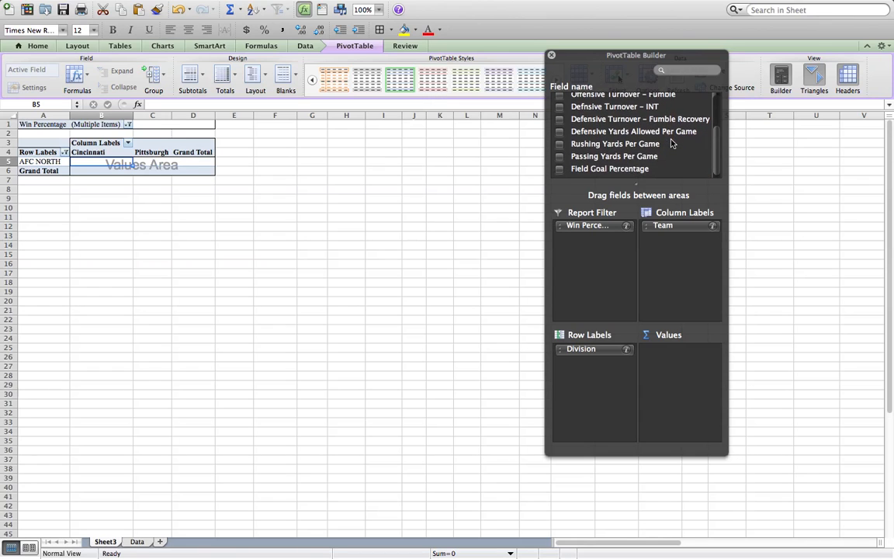
pyautogui.moveTo(631, 176); pyautogui.dragTo(682, 356)
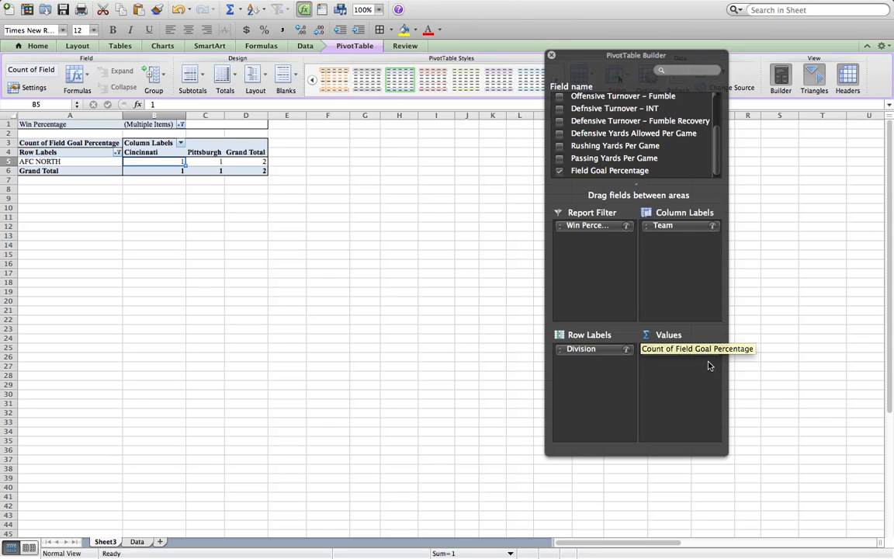
pyautogui.click(713, 351)
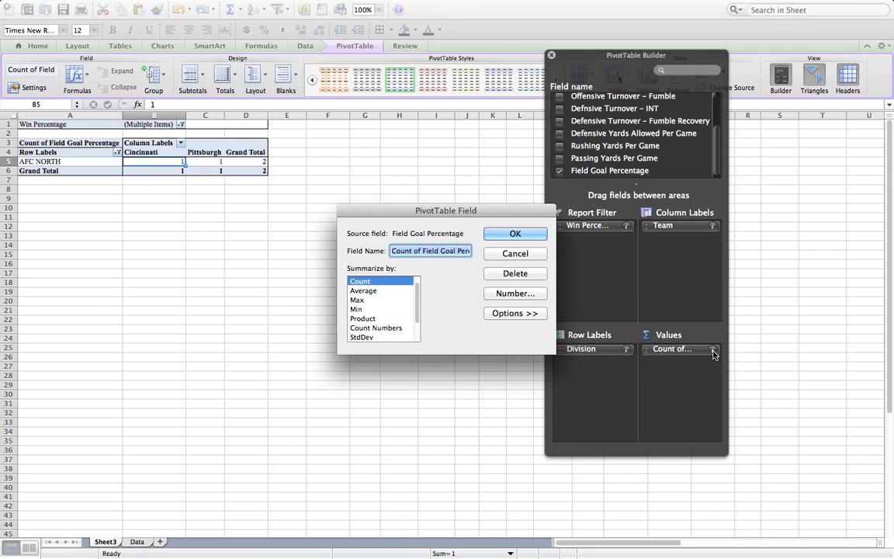
pyautogui.click(372, 292)
pyautogui.scroll(1, 371, 295)
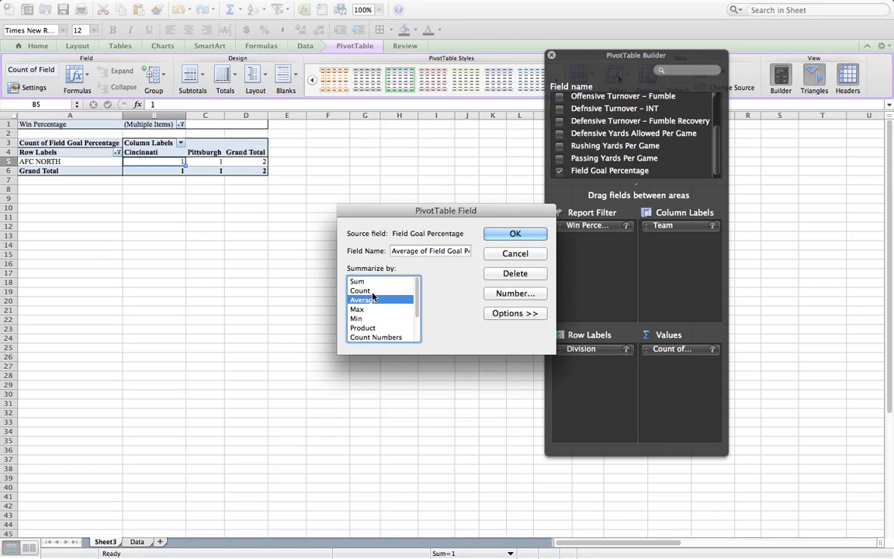
pyautogui.click(357, 282)
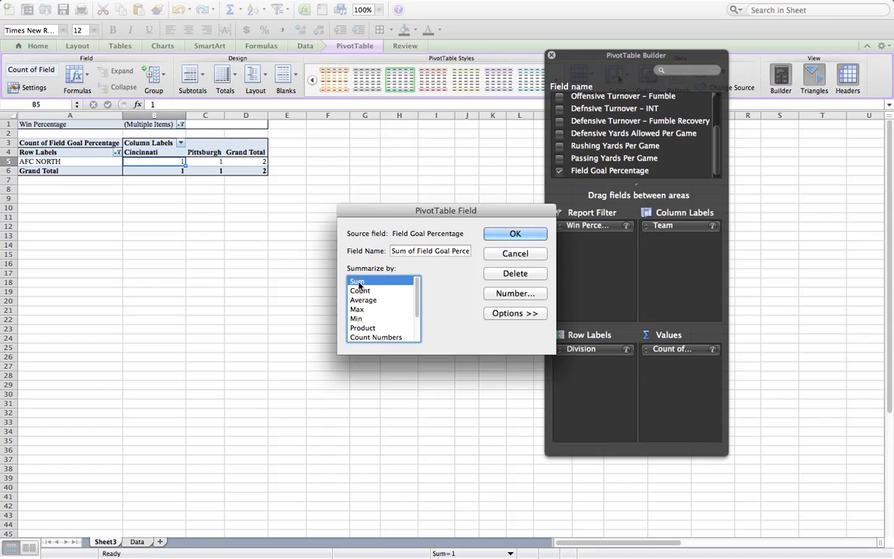
pyautogui.click(514, 233)
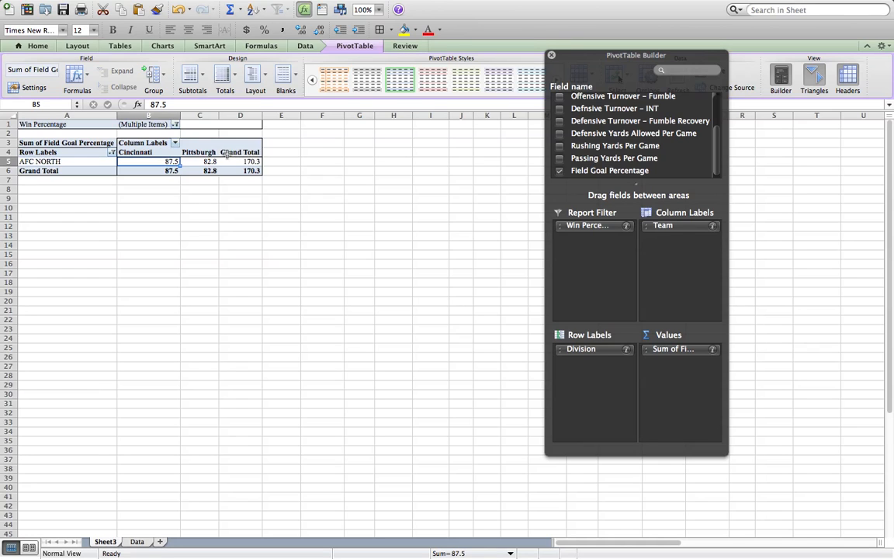
pyautogui.click(713, 350)
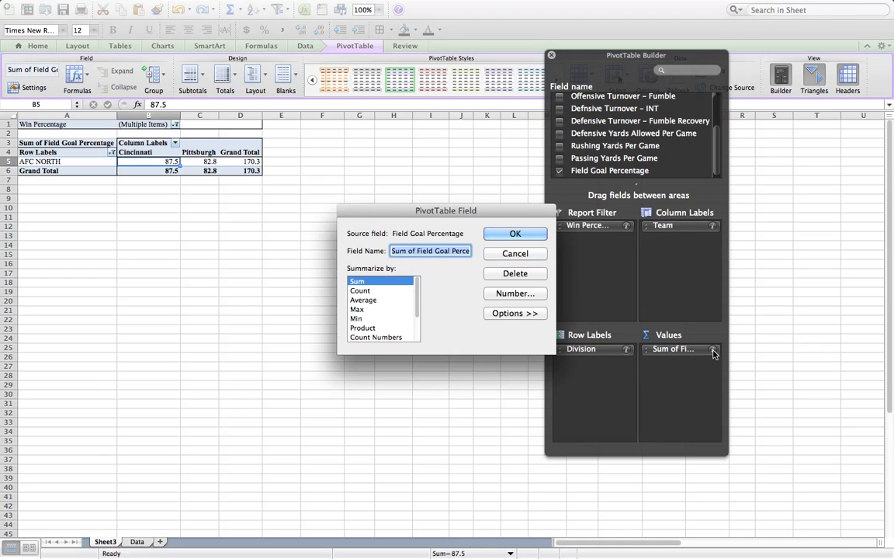
pyautogui.click(532, 236)
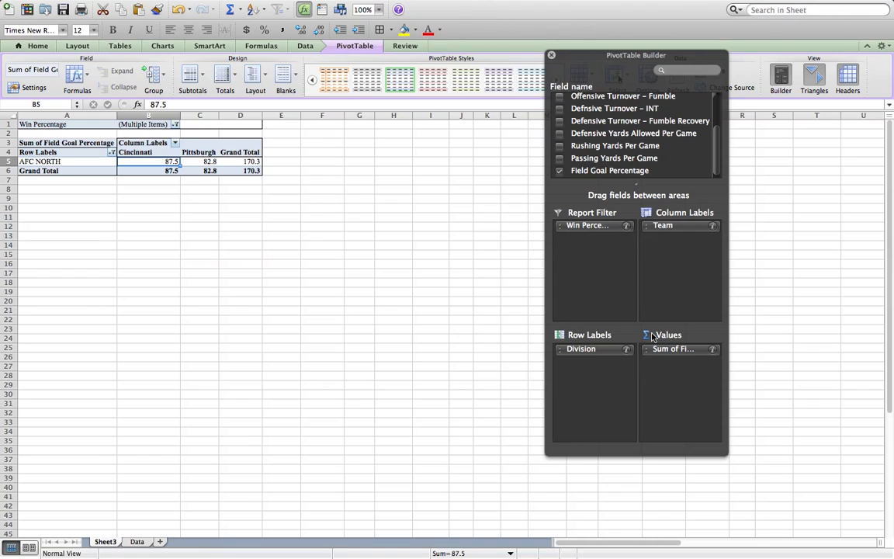
# Step: Remove Field Goal Percentage, Win Percentage and Team from the pivot layout and reselect all divisions in the row filter
pyautogui.moveTo(667, 352); pyautogui.dragTo(571, 136)
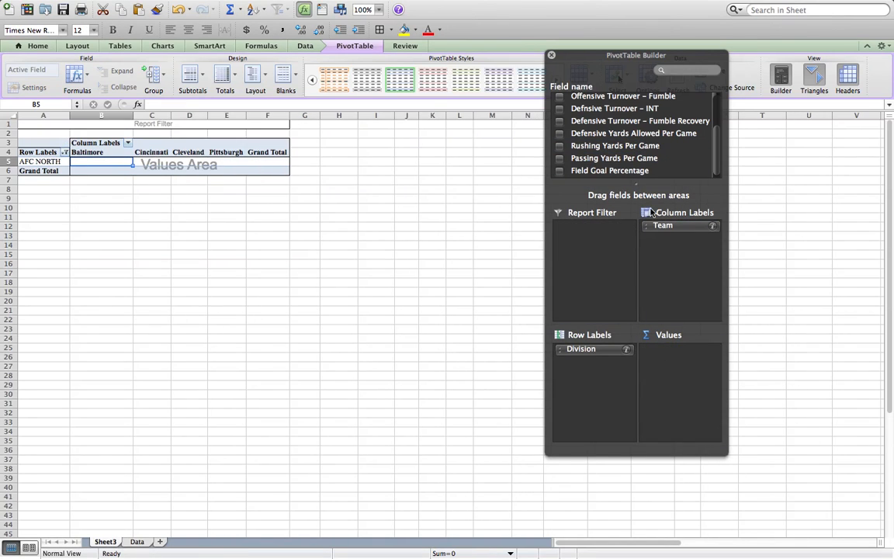
pyautogui.moveTo(665, 229); pyautogui.dragTo(578, 141)
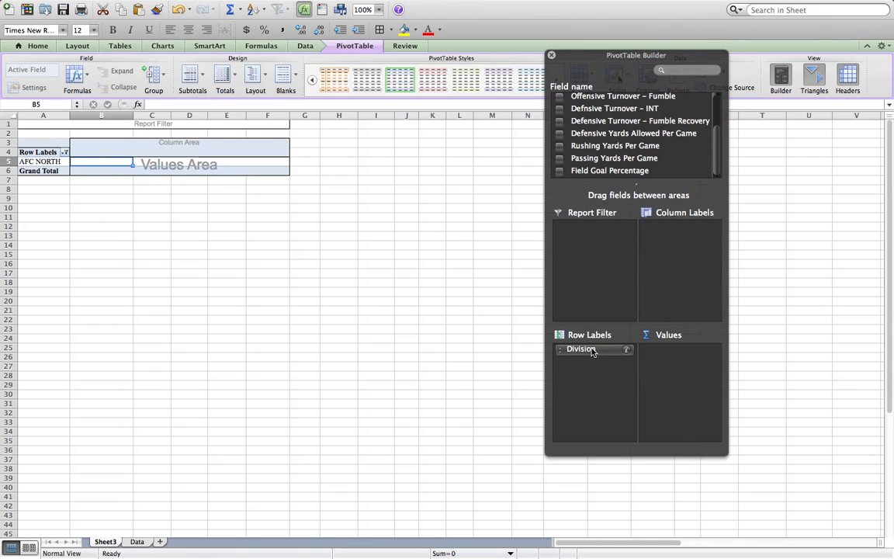
pyautogui.click(65, 152)
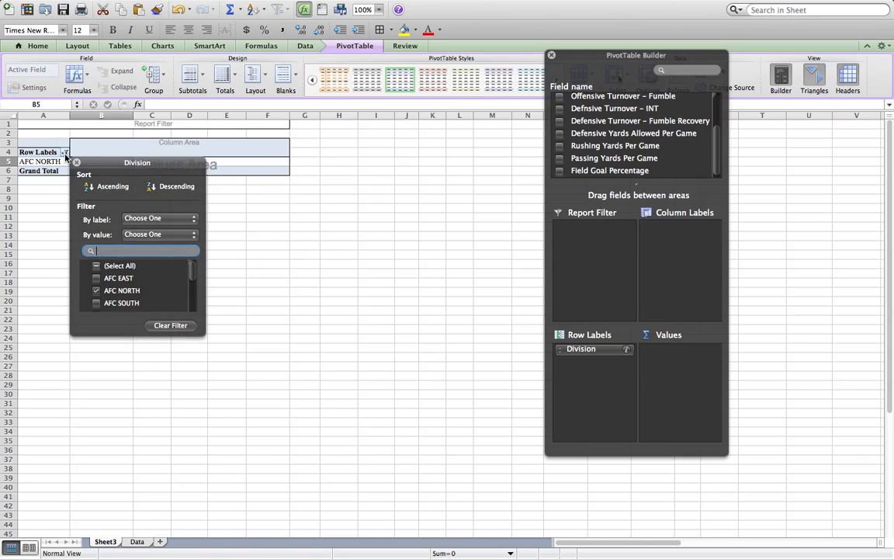
pyautogui.click(96, 266)
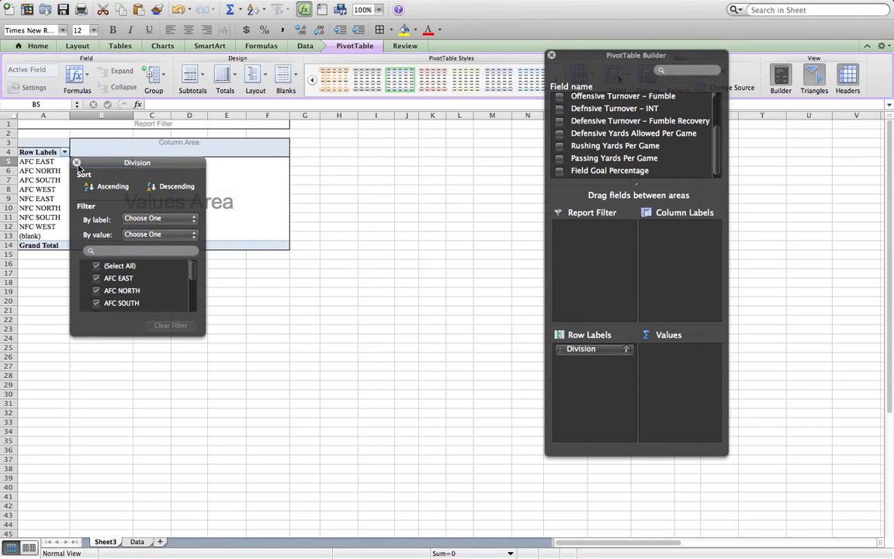
pyautogui.click(65, 152)
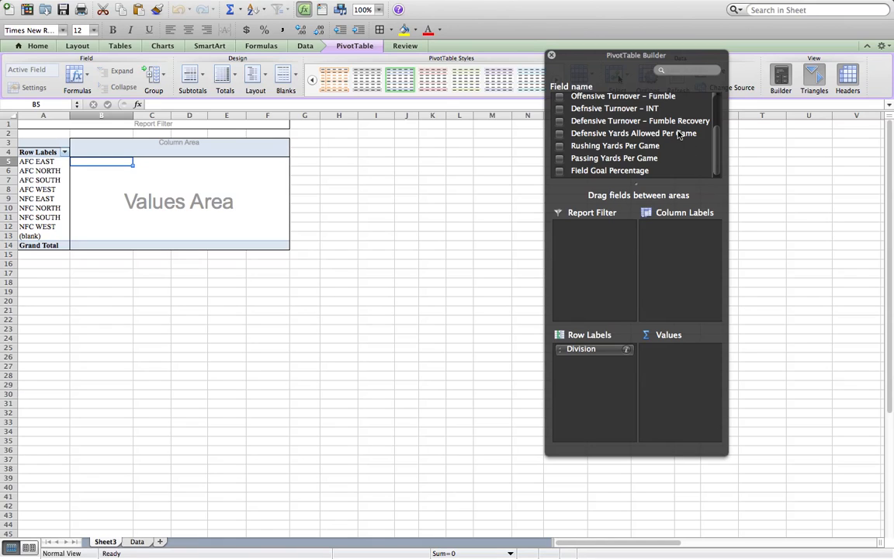
# Step: Add the Team field beneath Division in the row labels
pyautogui.scroll(2, 678, 135)
pyautogui.scroll(3, 678, 134)
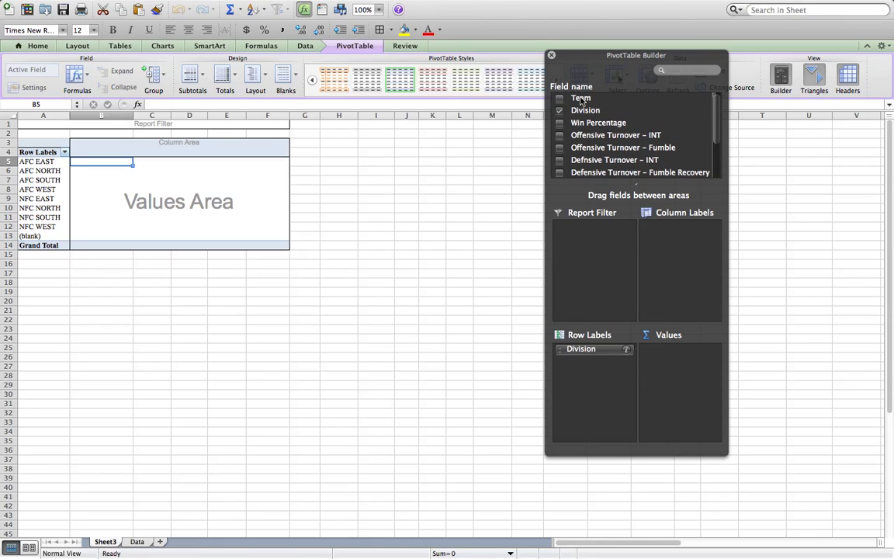
pyautogui.moveTo(582, 101); pyautogui.dragTo(592, 375)
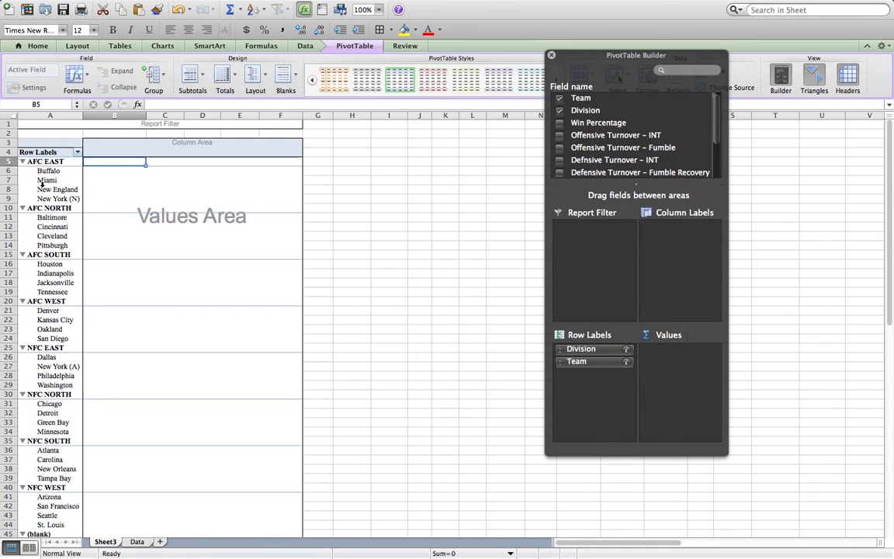
# Step: Filter the Division row labels to show only AFC NORTH and NFC NORTH
pyautogui.click(78, 153)
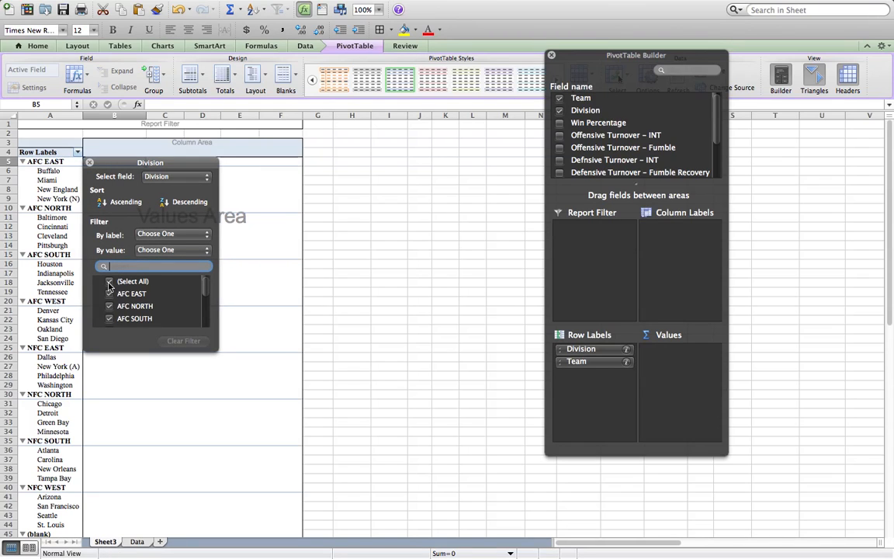
pyautogui.moveTo(157, 354); pyautogui.dragTo(145, 396)
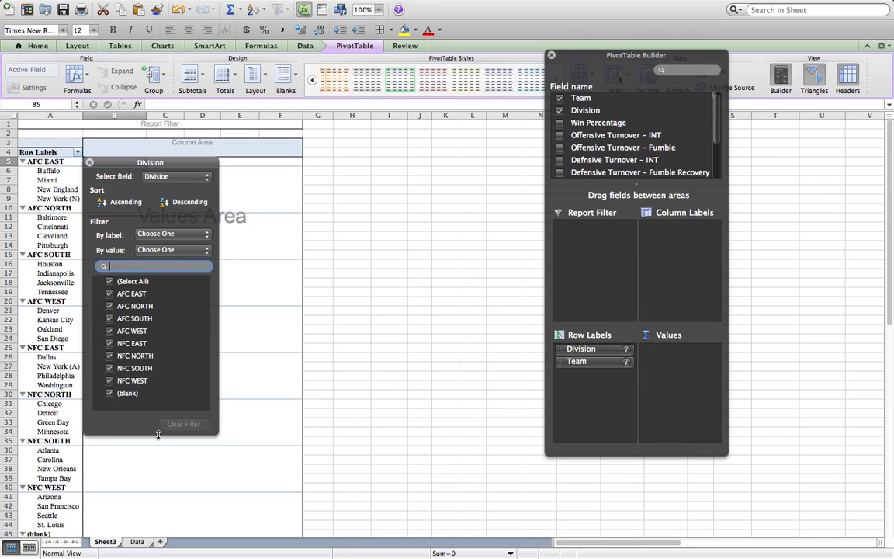
pyautogui.click(110, 282)
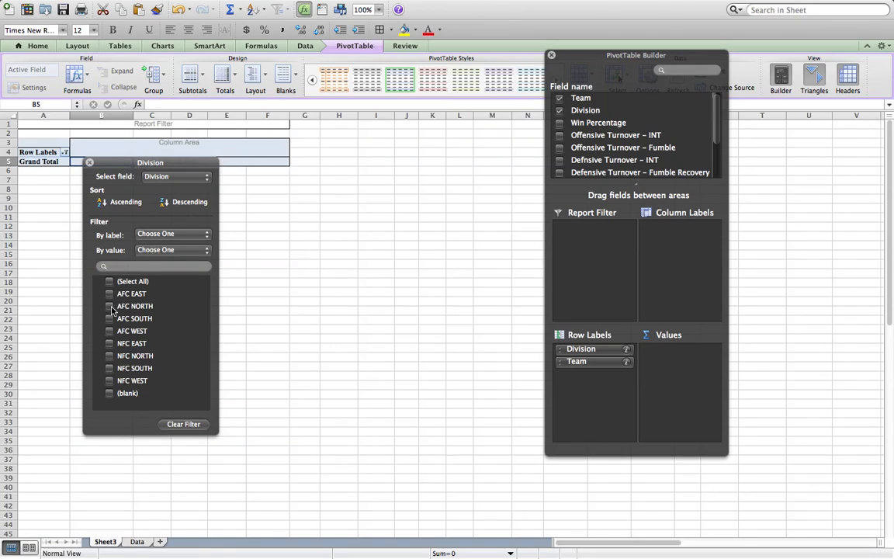
pyautogui.click(110, 307)
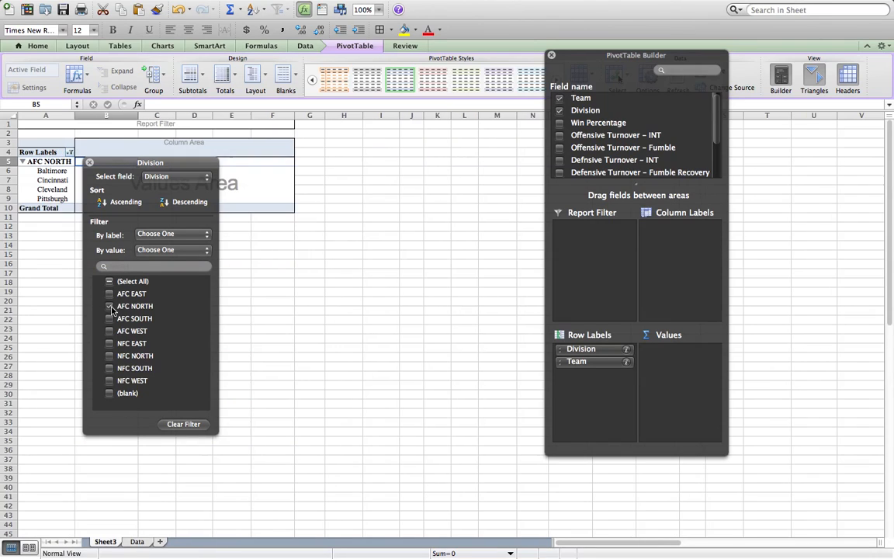
pyautogui.click(110, 356)
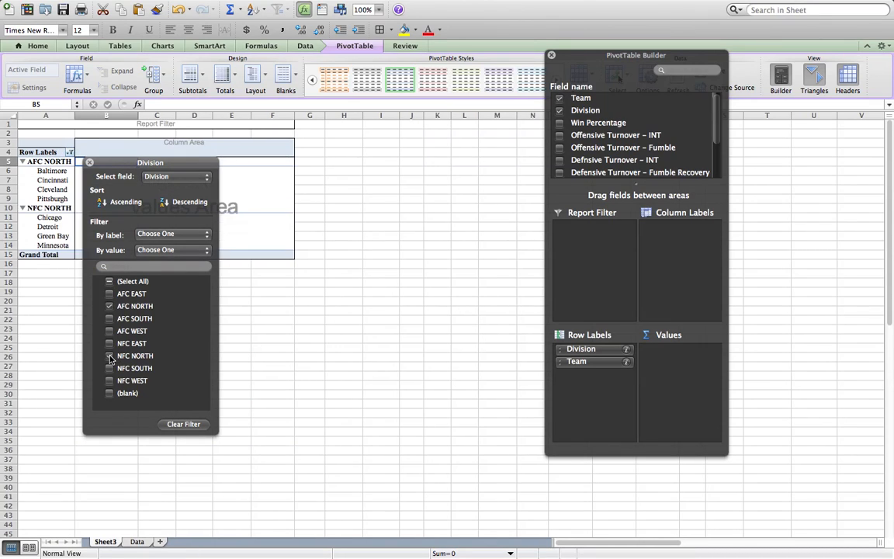
pyautogui.click(89, 165)
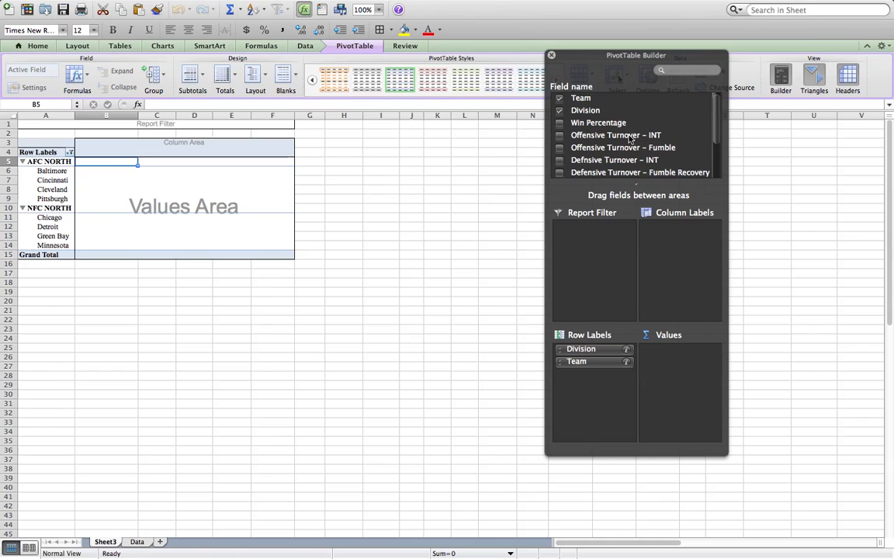
# Step: Add Offensive Turnover – INT and Offensive Turnover – Fumble to the pivot table values and summarize both by Average
pyautogui.moveTo(649, 139); pyautogui.dragTo(686, 364)
pyautogui.moveTo(632, 154); pyautogui.dragTo(678, 365)
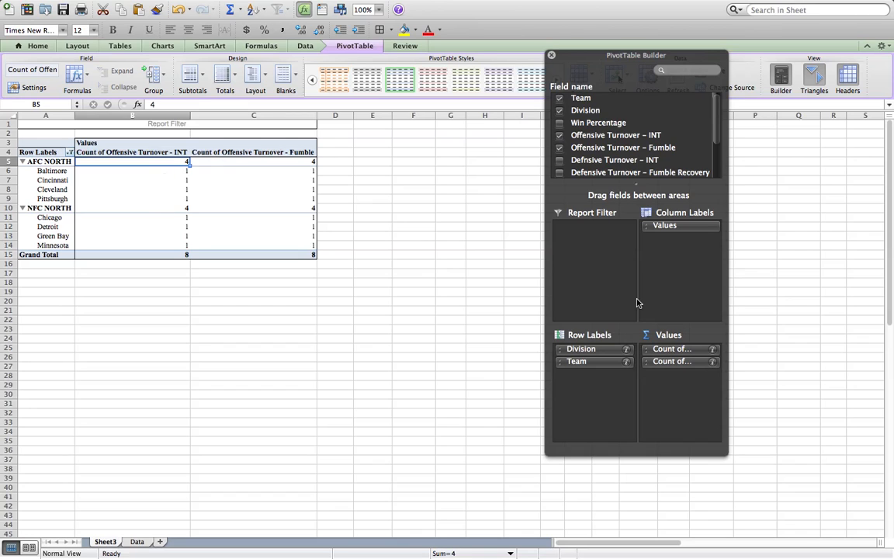
pyautogui.click(712, 348)
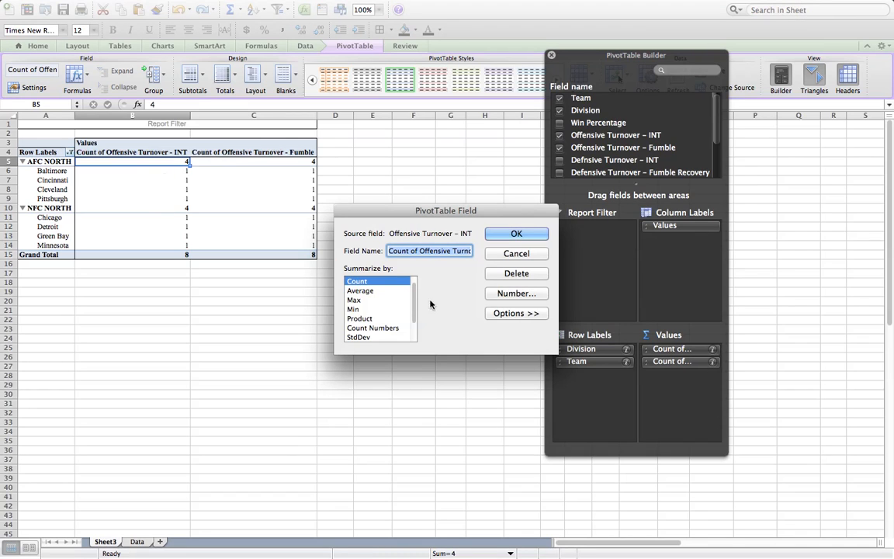
pyautogui.click(362, 290)
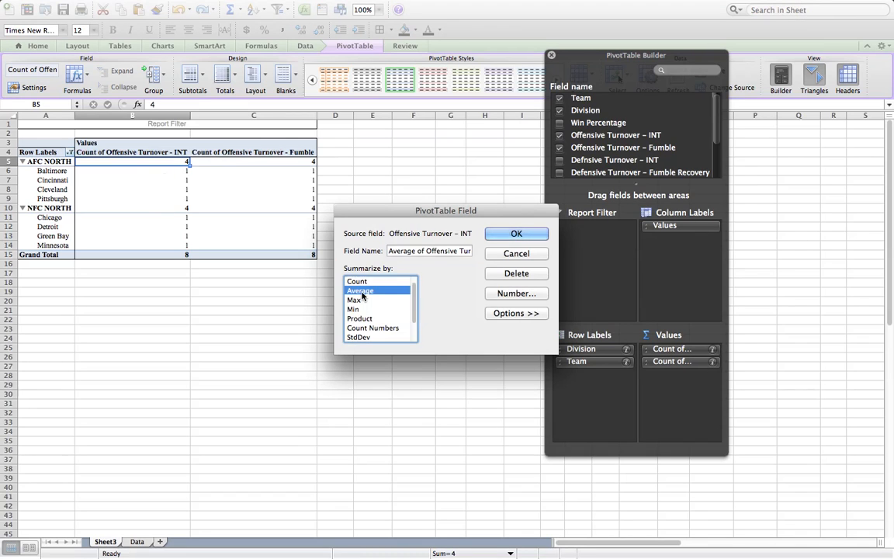
pyautogui.click(505, 239)
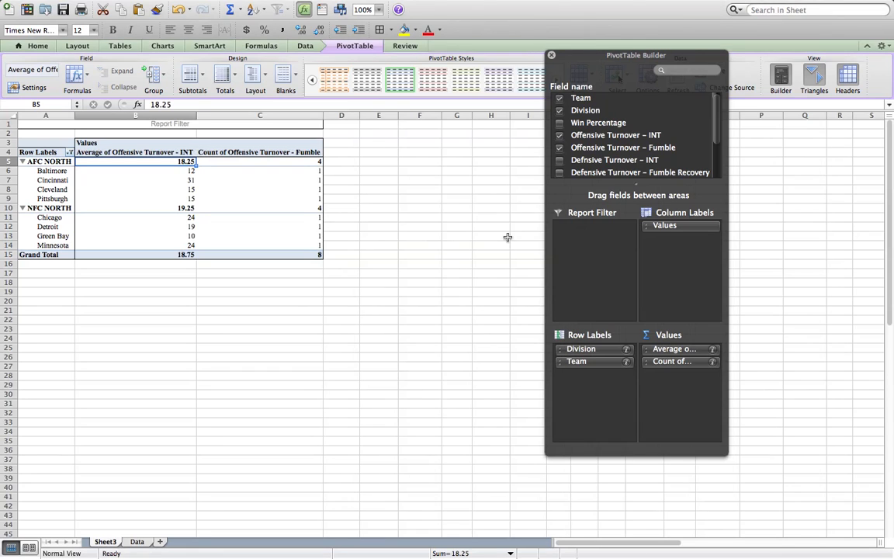
pyautogui.click(712, 362)
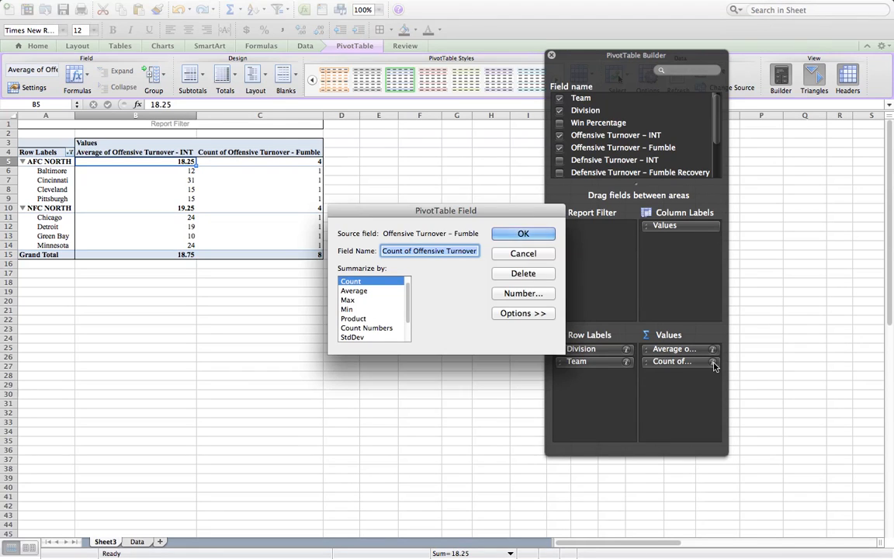
pyautogui.click(353, 291)
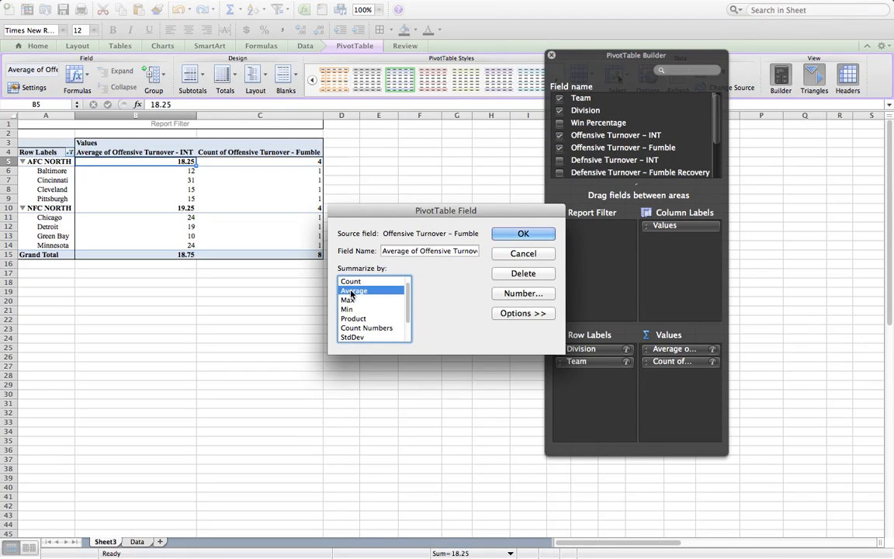
pyautogui.click(523, 235)
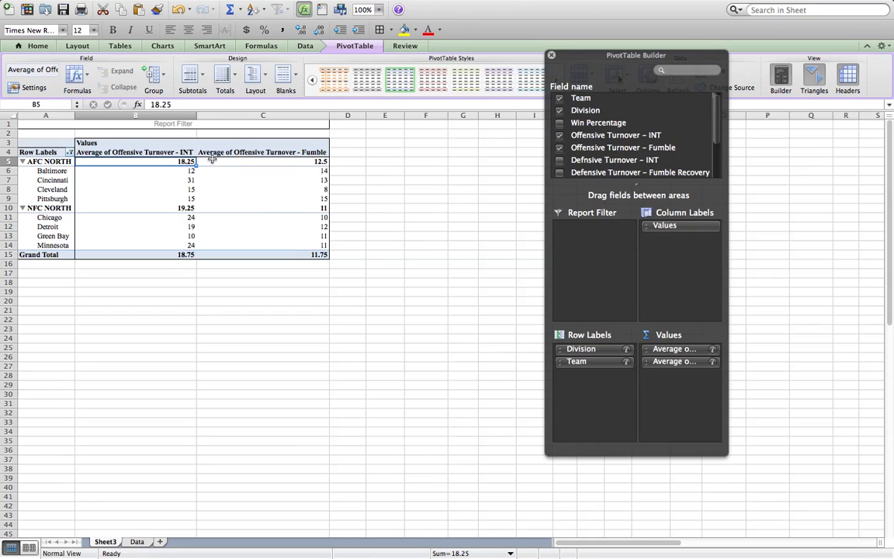
# Step: Compare the average offensive turnovers of AFC NORTH and NFC NORTH, and check Cincinnati's interception and fumble figures
pyautogui.moveTo(196, 161); pyautogui.dragTo(210, 163)
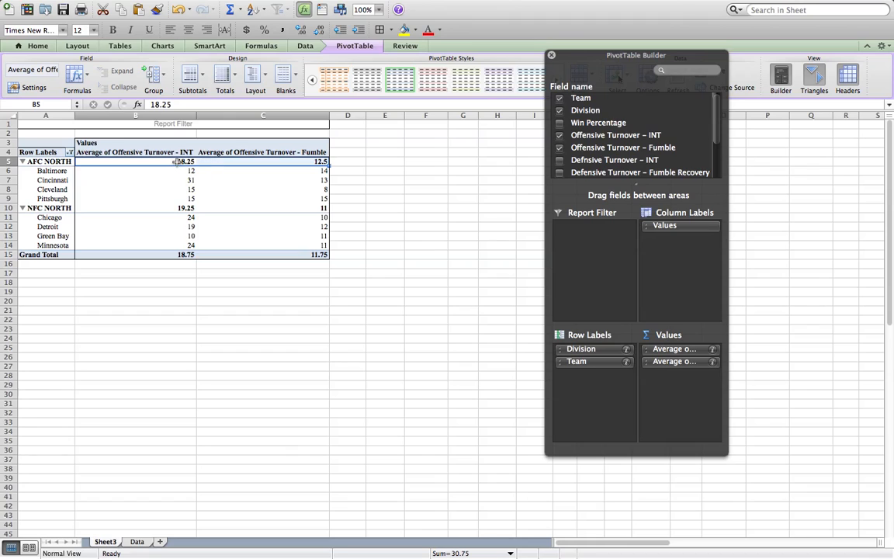
pyautogui.moveTo(171, 208); pyautogui.dragTo(207, 209)
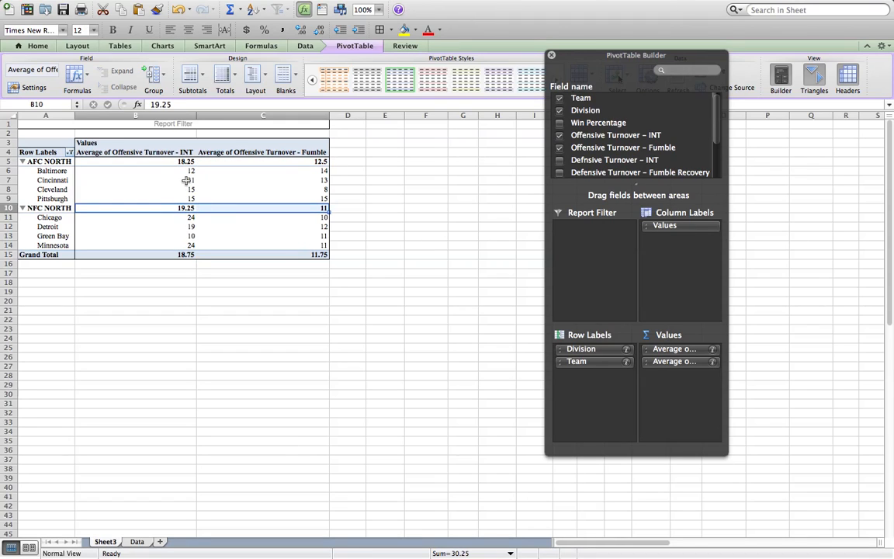
pyautogui.click(186, 180)
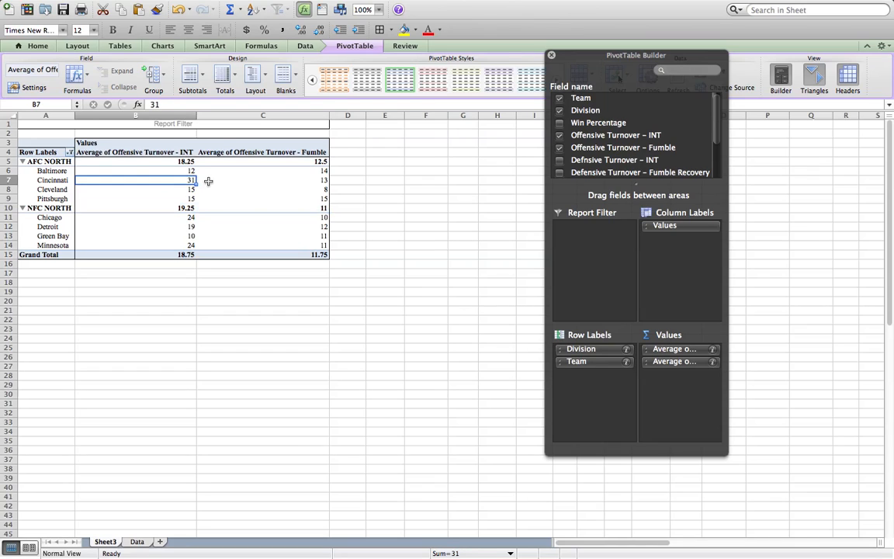
pyautogui.click(208, 181)
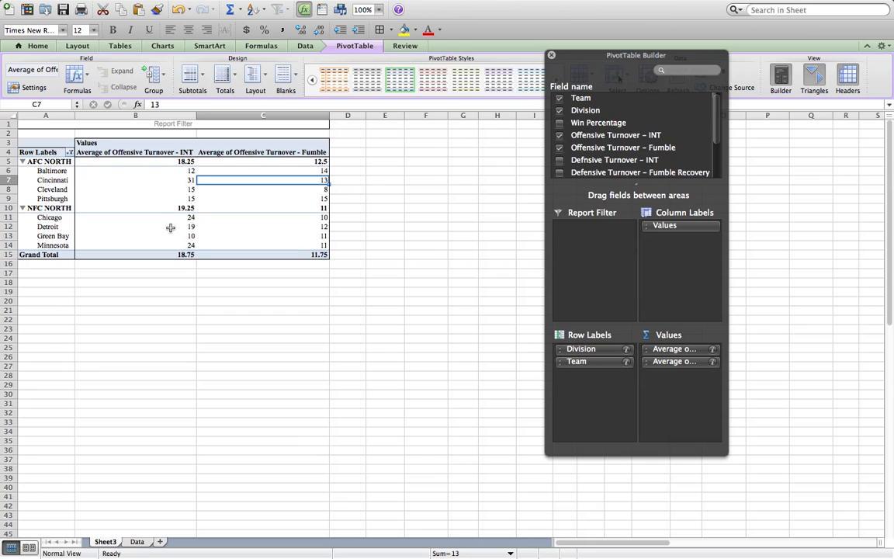
# Step: Add Rushing Yards Per Game and Passing Yards Per Game to the pivot table values
pyautogui.scroll(-3, 665, 160)
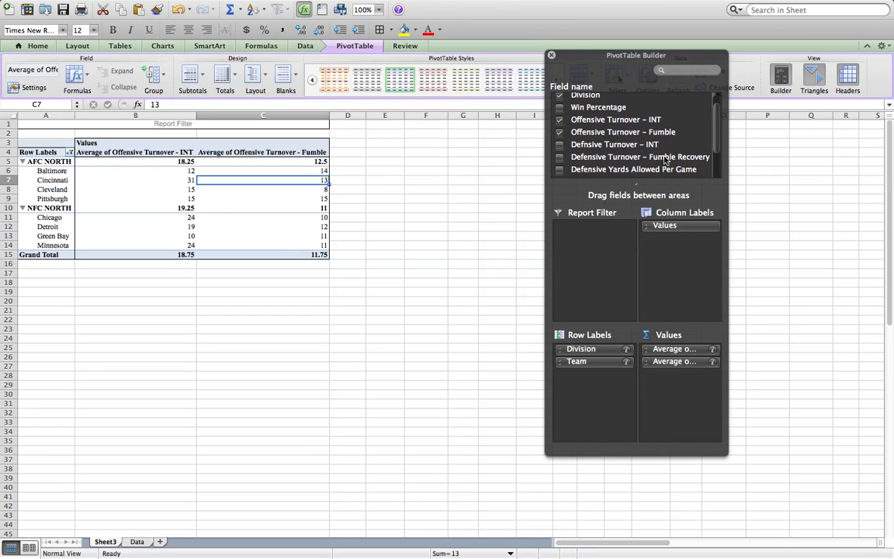
pyautogui.moveTo(646, 154); pyautogui.dragTo(673, 375)
pyautogui.moveTo(613, 165); pyautogui.dragTo(683, 397)
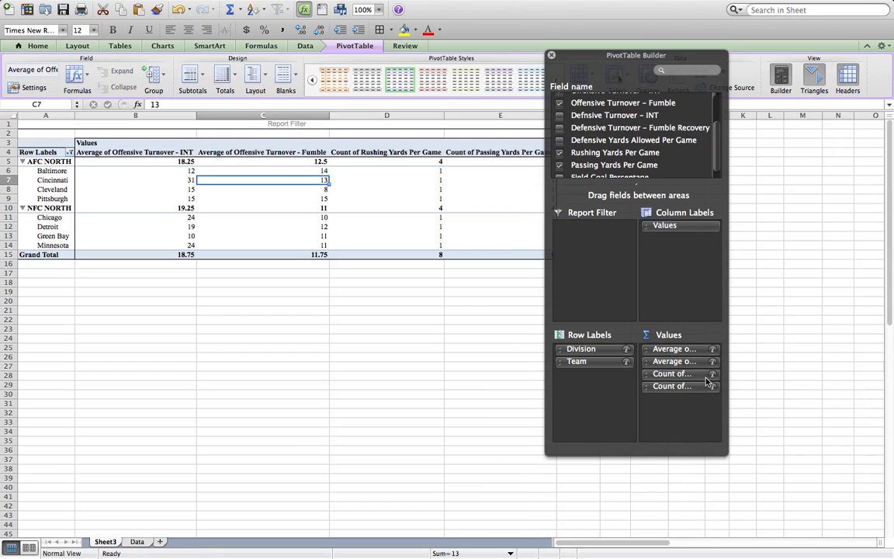
# Step: Summarize both the Rushing Yards Per Game and Passing Yards Per Game values by Sum
pyautogui.click(713, 373)
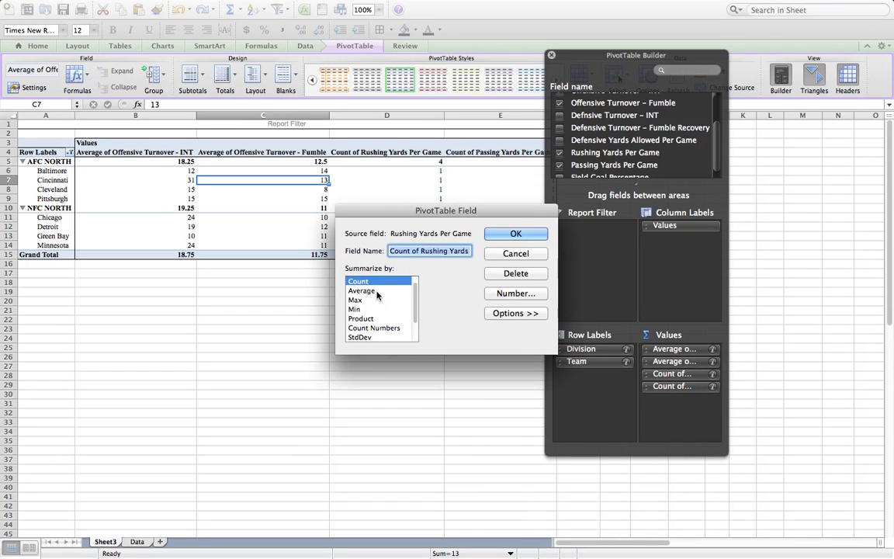
pyautogui.scroll(1, 365, 290)
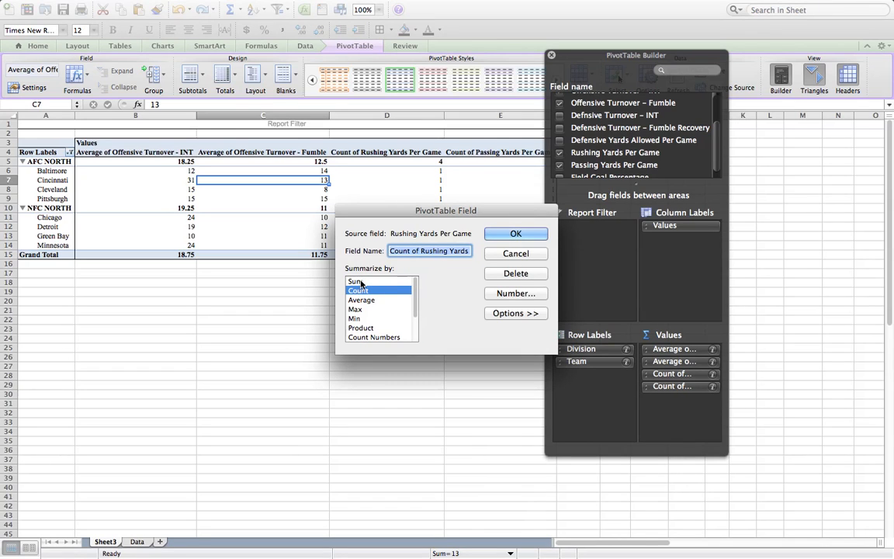
pyautogui.click(361, 282)
pyautogui.click(518, 236)
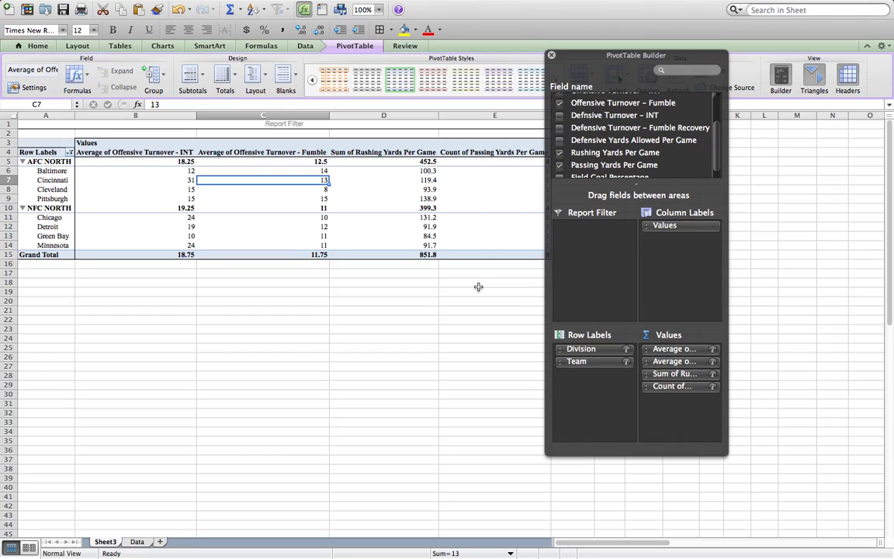
pyautogui.click(713, 386)
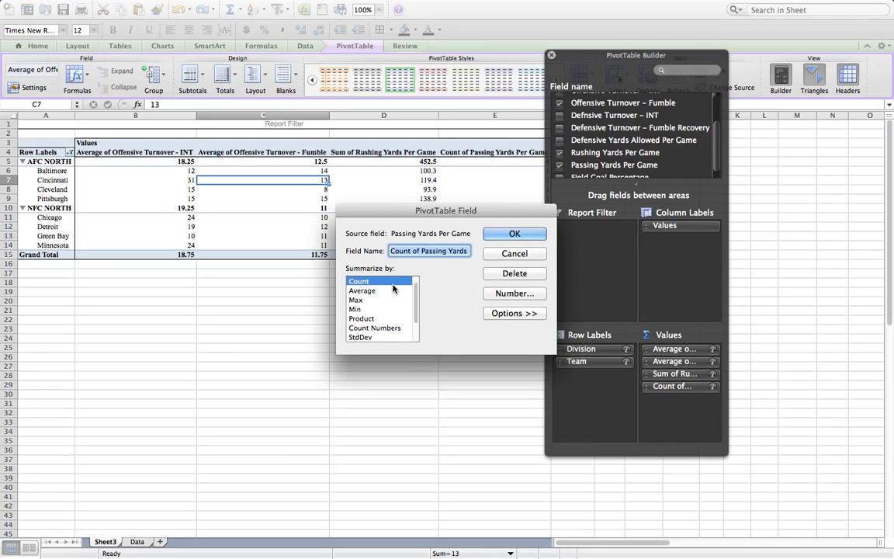
pyautogui.scroll(1, 380, 285)
pyautogui.click(380, 282)
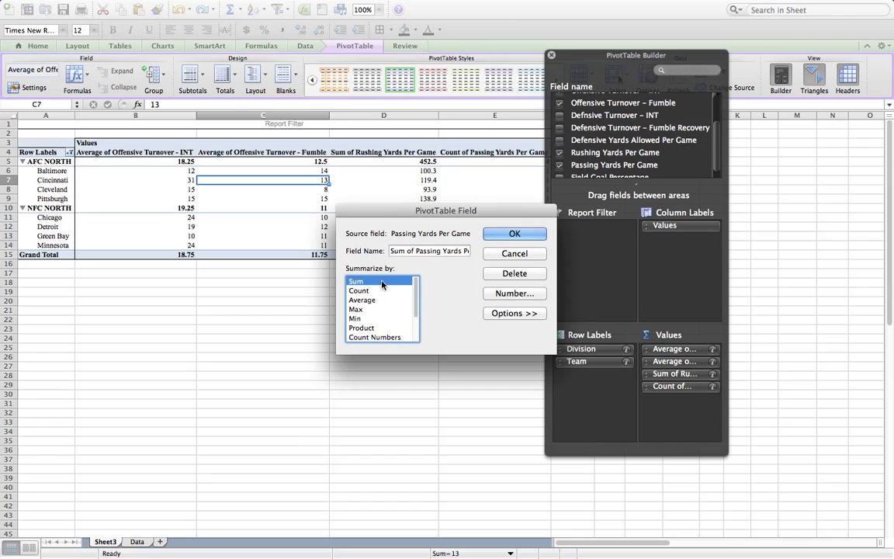
pyautogui.click(514, 234)
# Step: Move the PivotTable Builder clear of the table and filter the Team row labels to only Cincinnati and Green Bay
pyautogui.moveTo(641, 56); pyautogui.dragTo(732, 64)
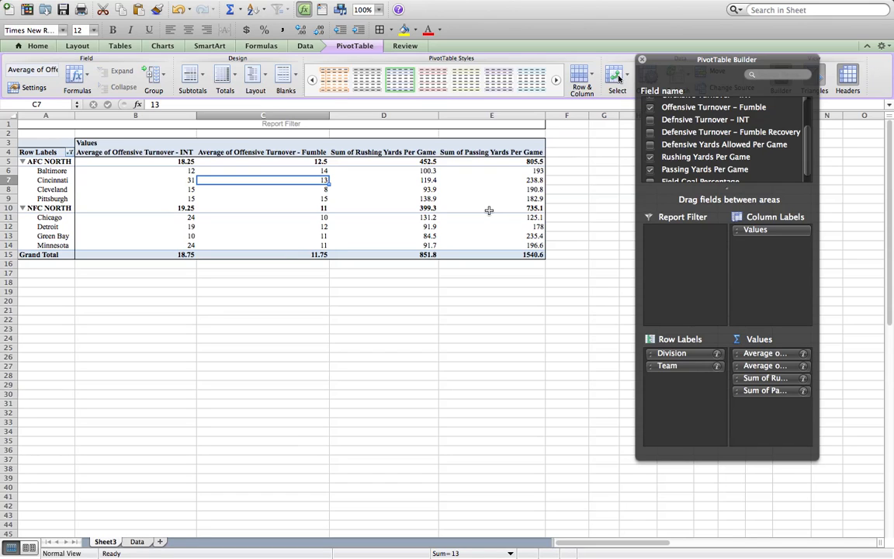
pyautogui.click(70, 153)
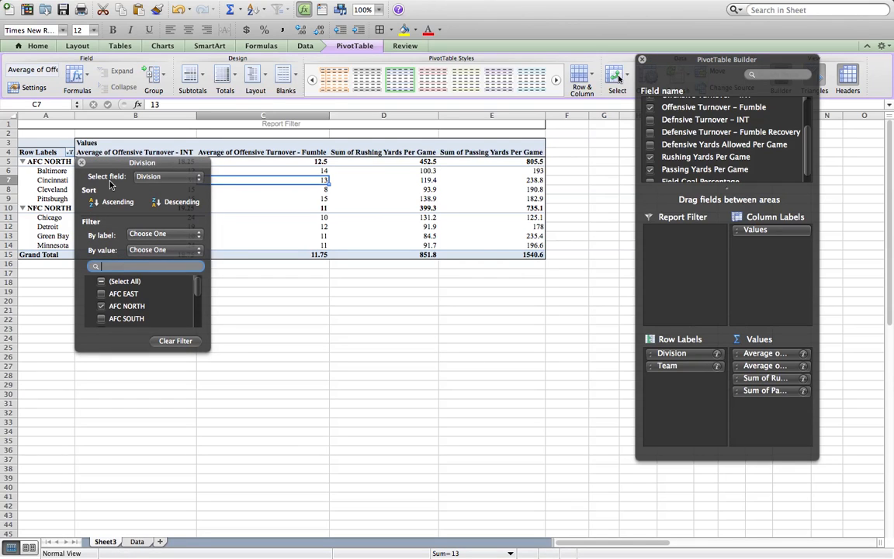
pyautogui.click(160, 177)
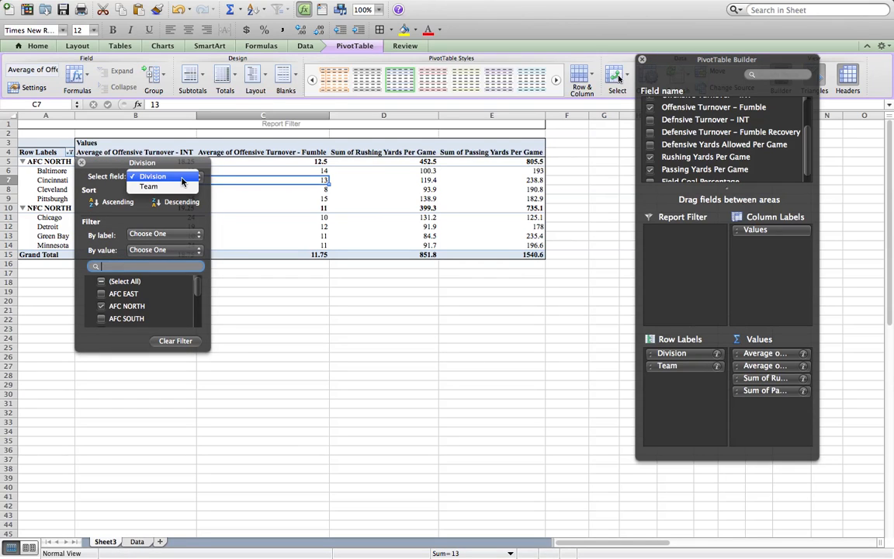
pyautogui.click(152, 188)
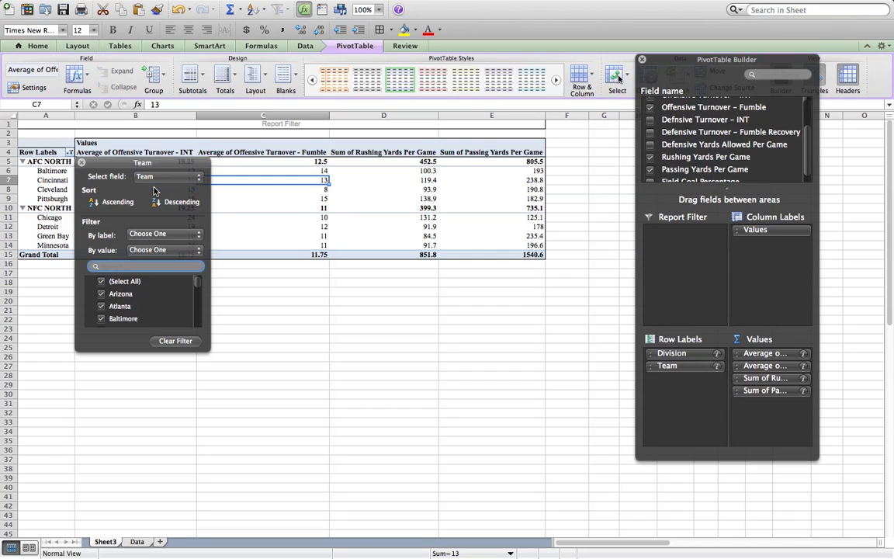
pyautogui.click(100, 282)
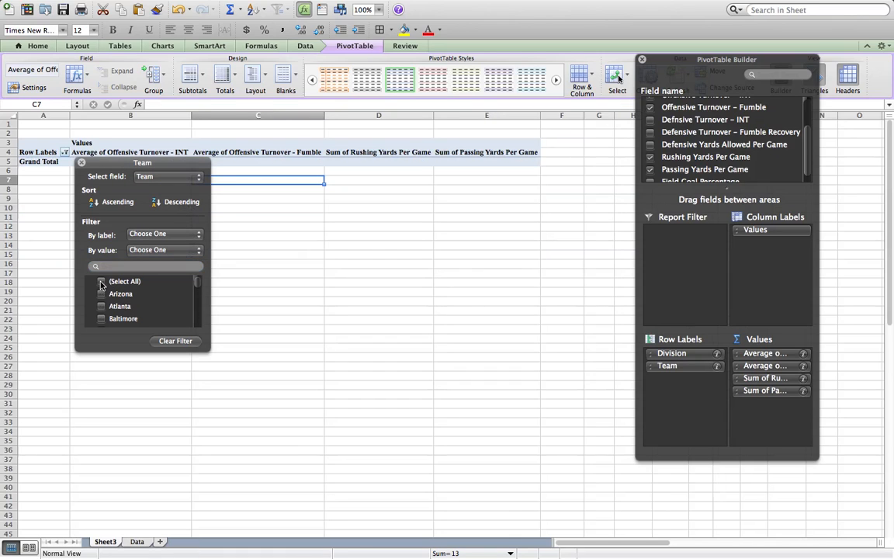
pyautogui.moveTo(141, 351); pyautogui.dragTo(141, 492)
pyautogui.click(101, 369)
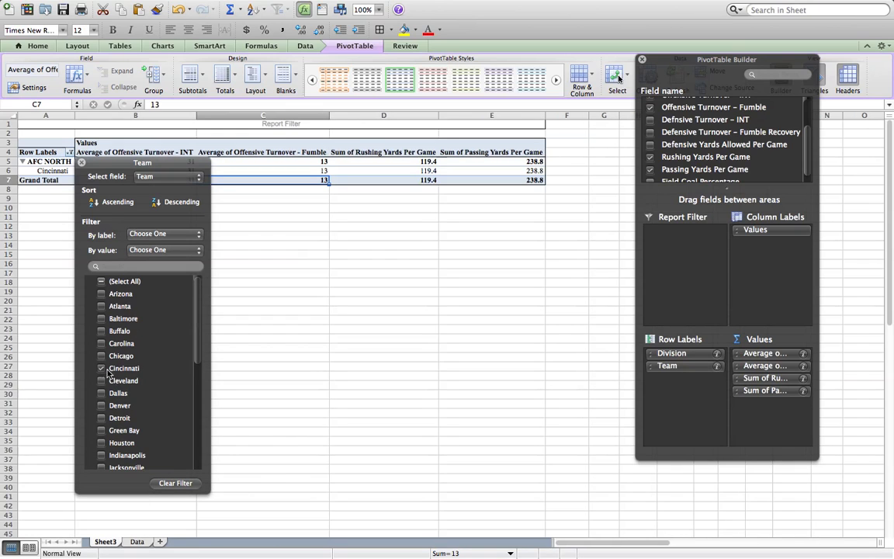
pyautogui.click(100, 432)
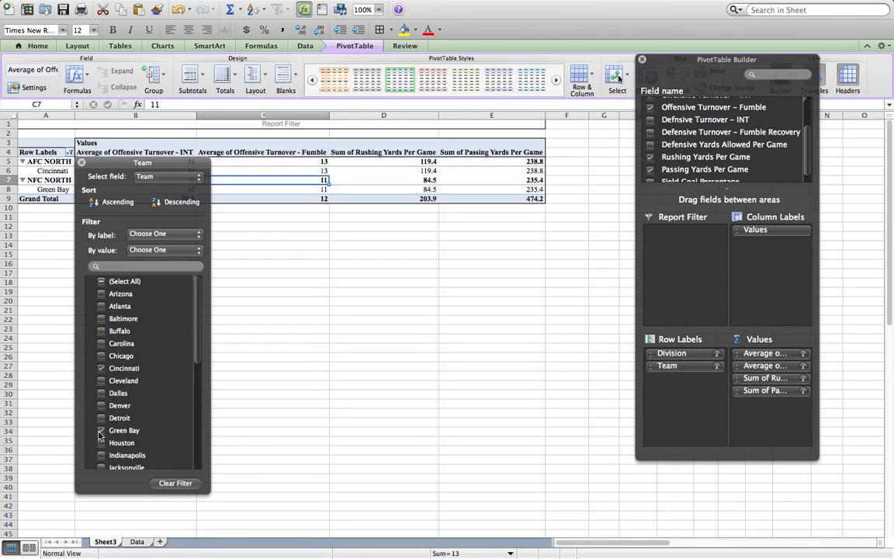
pyautogui.click(81, 162)
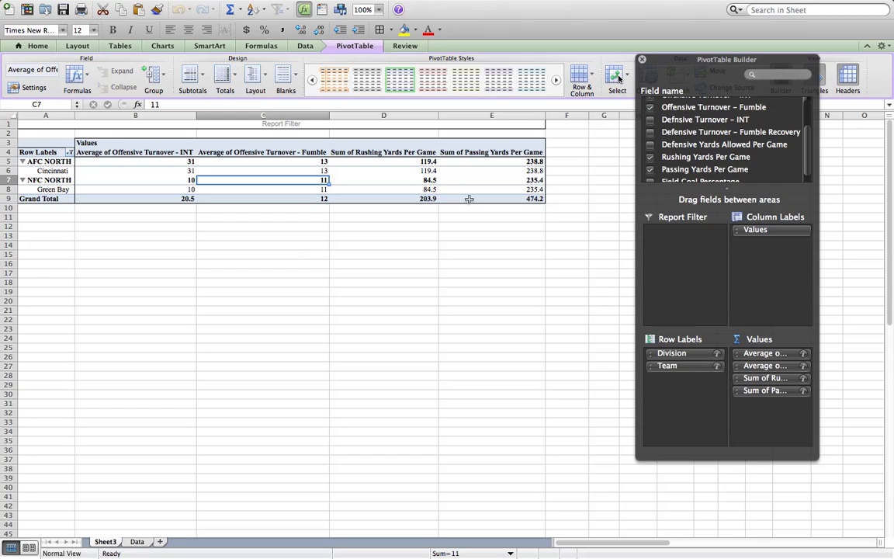
pyautogui.click(883, 7)
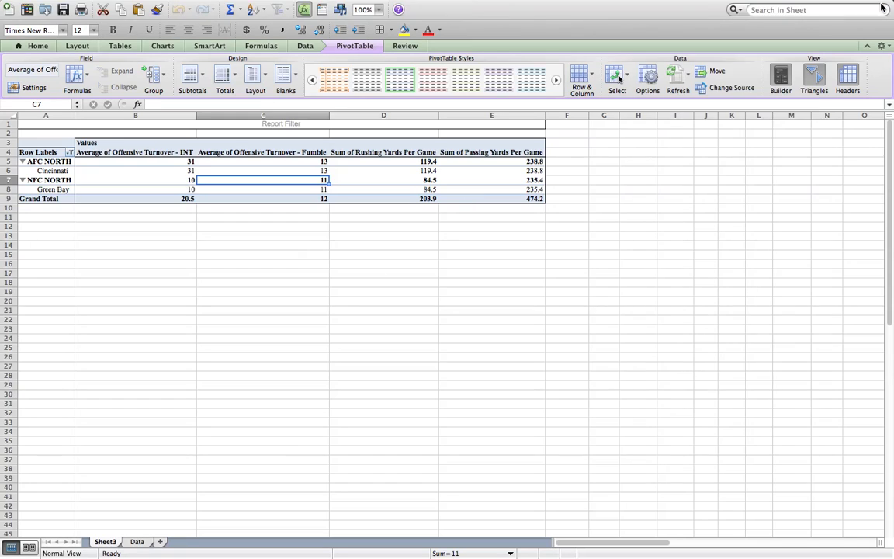